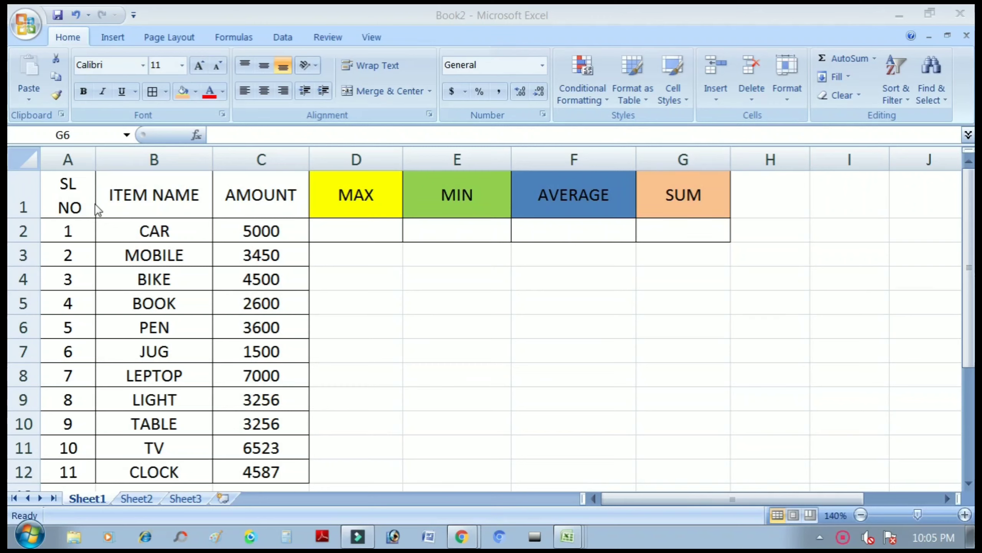
Review the SL NO, ITEM NAME and AMOUNT columns and the MAX, MIN, AVERAGE and SUM headings with the cells below them.
{"action": "left_click_drag", "start_coordinate": [67, 185], "coordinate": [99, 288]}
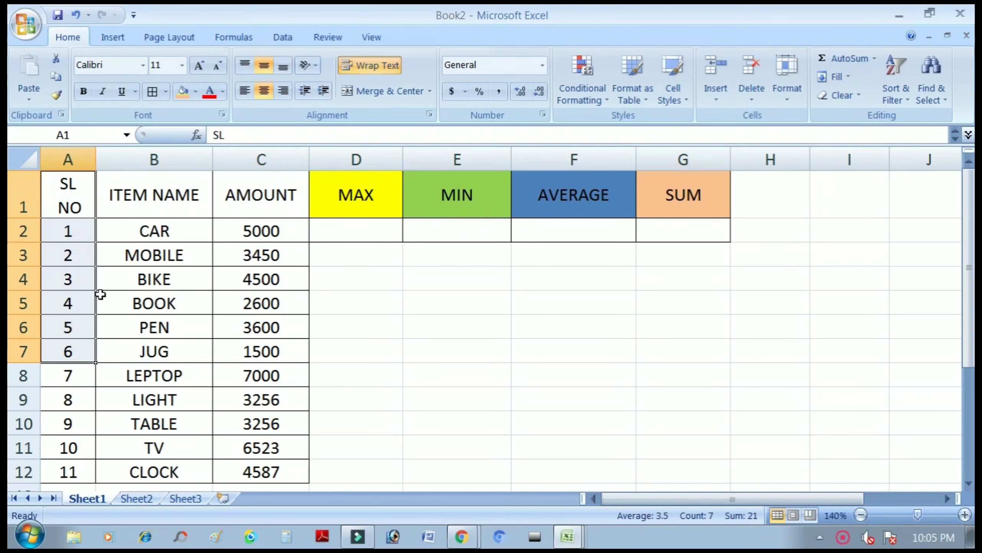
{"action": "left_click_drag", "start_coordinate": [143, 191], "coordinate": [142, 326]}
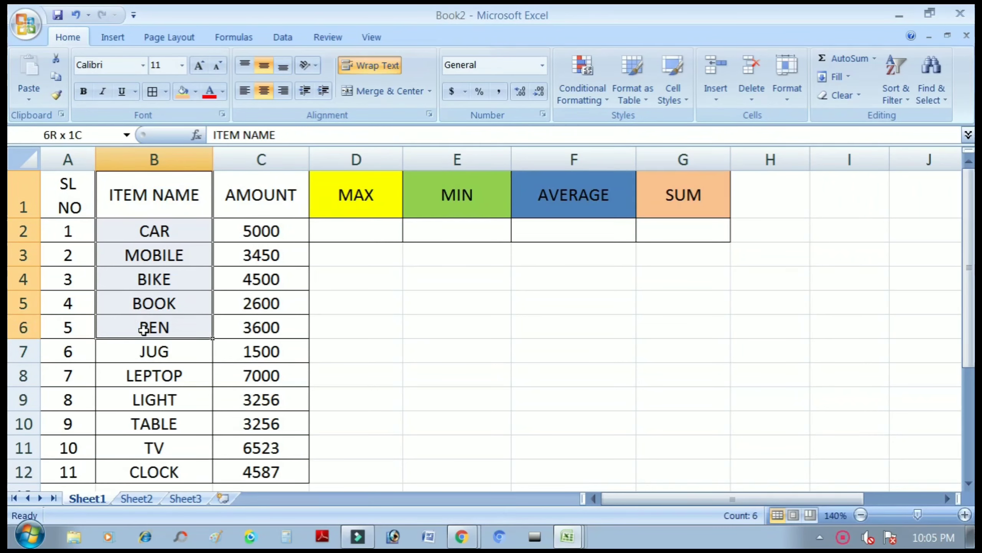
{"action": "left_click_drag", "start_coordinate": [163, 180], "coordinate": [167, 354]}
{"action": "left_click_drag", "start_coordinate": [237, 203], "coordinate": [279, 476]}
{"action": "left_click", "coordinate": [355, 192]}
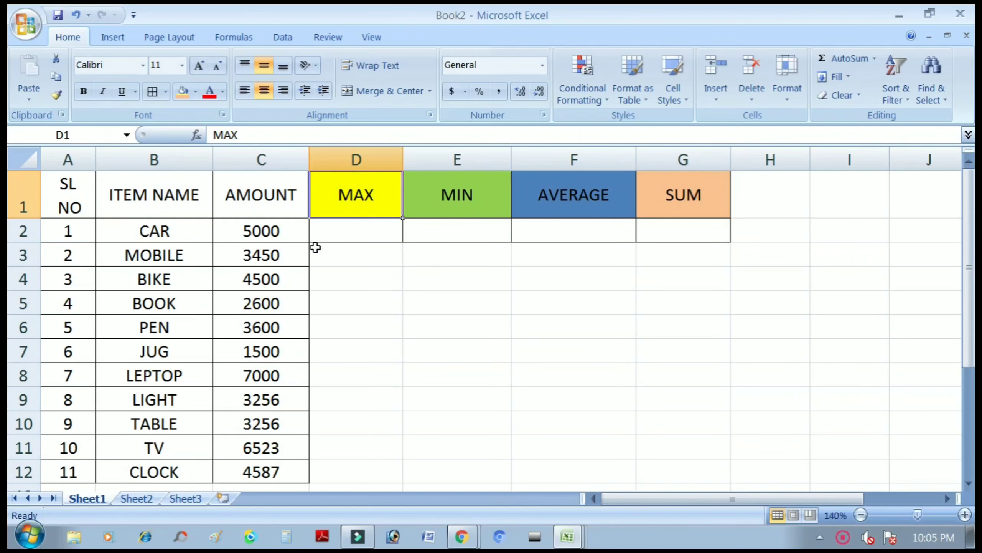
{"action": "left_click", "coordinate": [279, 233]}
{"action": "left_click", "coordinate": [363, 186]}
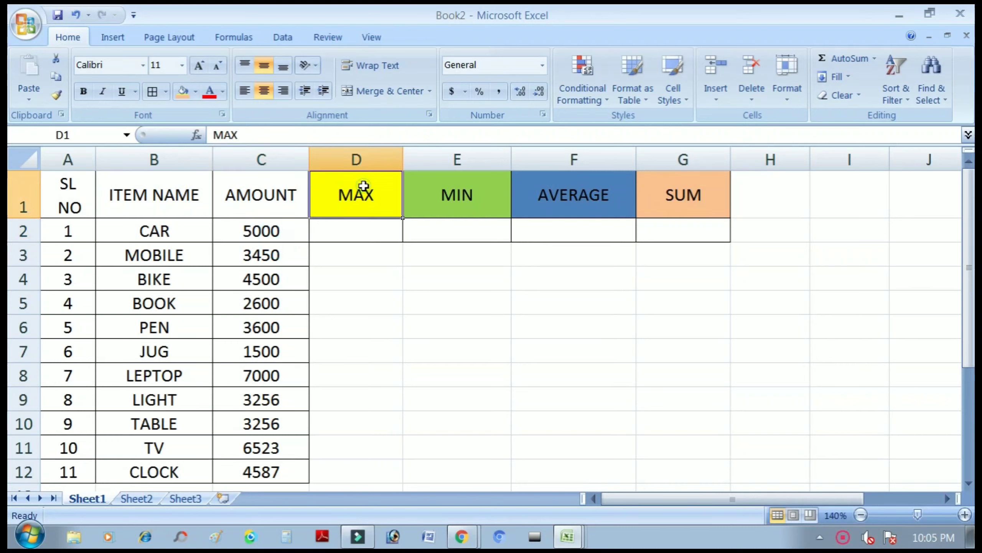
{"action": "left_click", "coordinate": [362, 231]}
{"action": "left_click", "coordinate": [464, 193]}
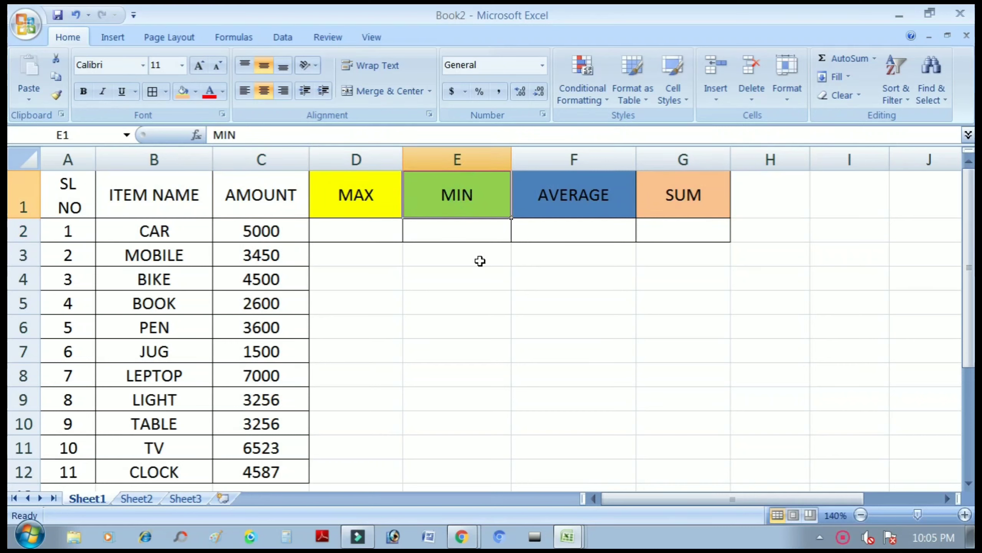
{"action": "left_click", "coordinate": [488, 230]}
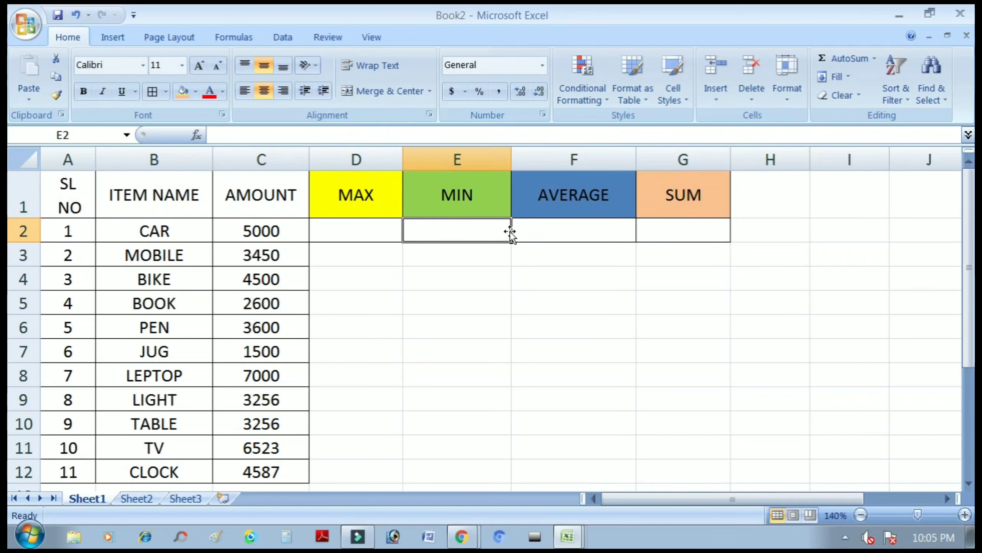
{"action": "left_click", "coordinate": [598, 195]}
{"action": "left_click", "coordinate": [592, 230]}
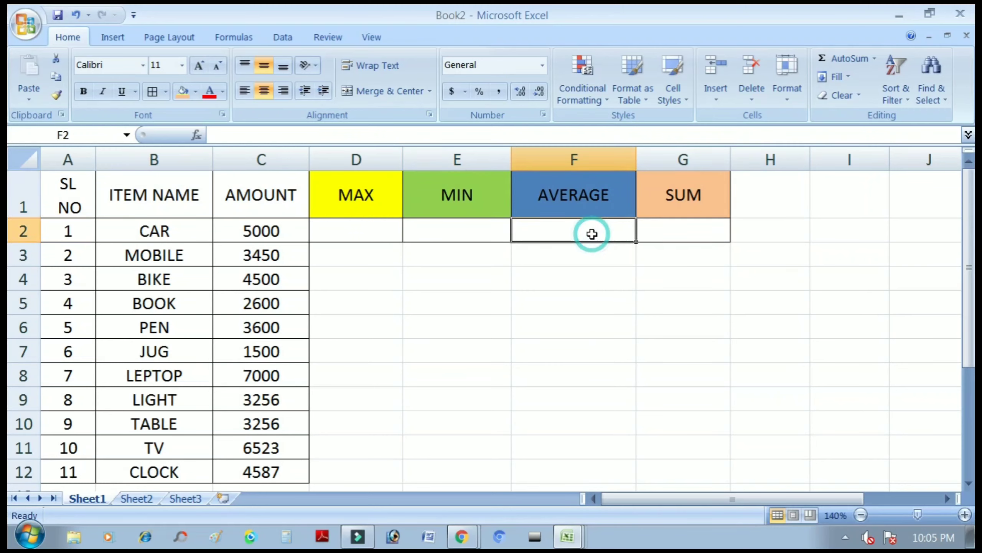
{"action": "left_click", "coordinate": [686, 199]}
{"action": "left_click_drag", "start_coordinate": [238, 226], "coordinate": [248, 351]}
{"action": "left_click", "coordinate": [693, 246]}
{"action": "left_click", "coordinate": [692, 231]}
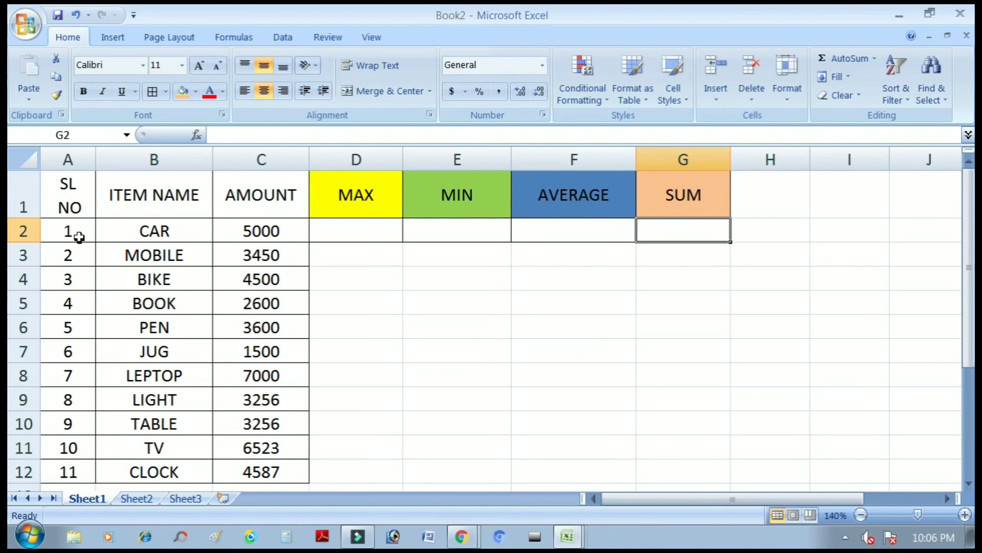
Examine the item rows and their AMOUNT values in relation to the empty cells under MAX, MIN and AVERAGE.
{"action": "left_click_drag", "start_coordinate": [55, 229], "coordinate": [252, 469]}
{"action": "left_click", "coordinate": [280, 369]}
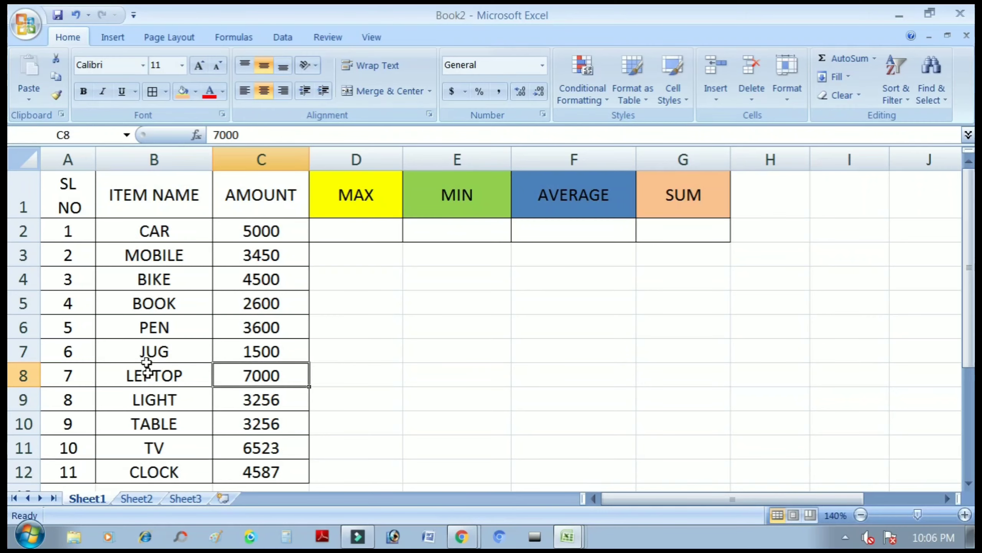
{"action": "scroll", "coordinate": [209, 366], "scroll_direction": "down", "scroll_amount": 4}
{"action": "scroll", "coordinate": [143, 347], "scroll_direction": "up", "scroll_amount": 4}
{"action": "left_click_drag", "start_coordinate": [158, 226], "coordinate": [174, 452]}
{"action": "scroll", "coordinate": [283, 414], "scroll_direction": "up", "scroll_amount": 1}
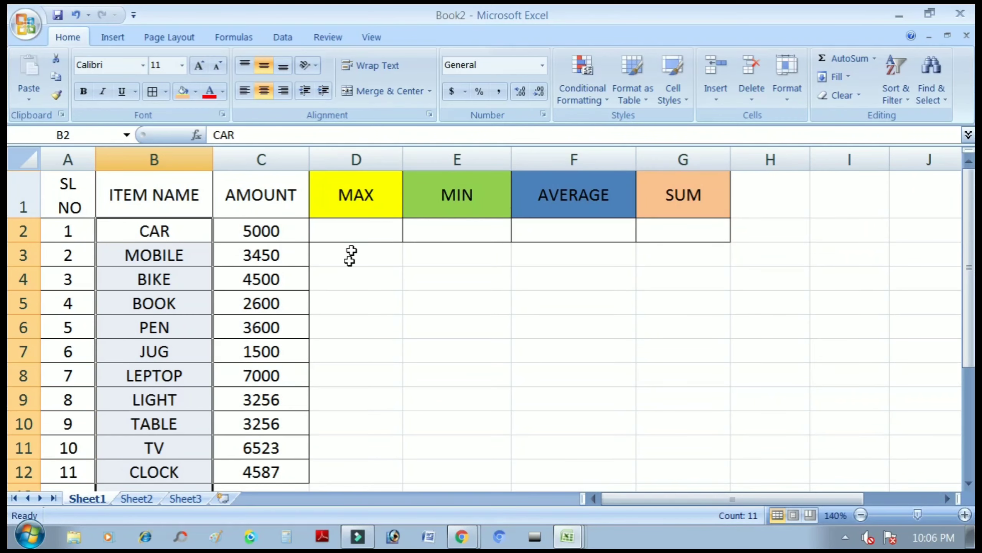
{"action": "left_click", "coordinate": [351, 229]}
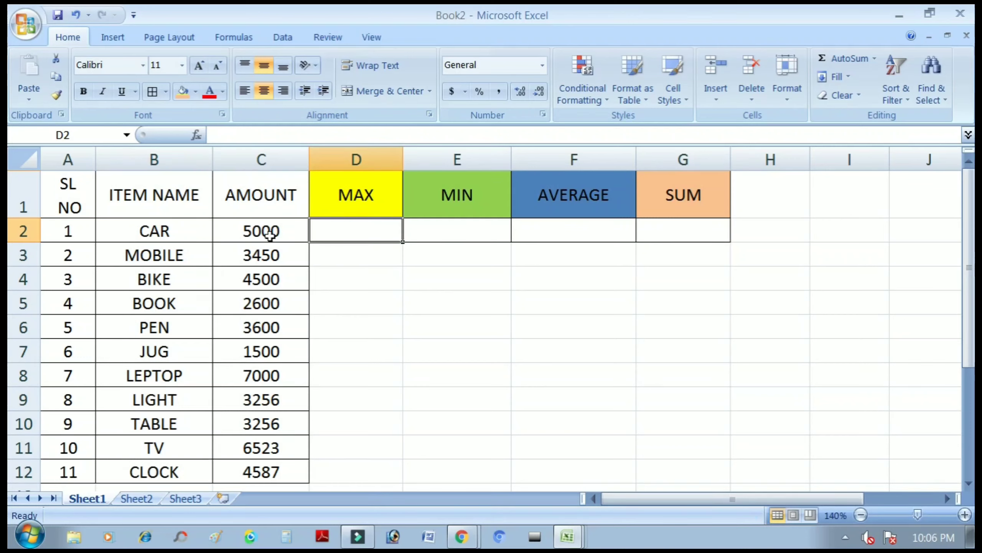
{"action": "left_click", "coordinate": [460, 231]}
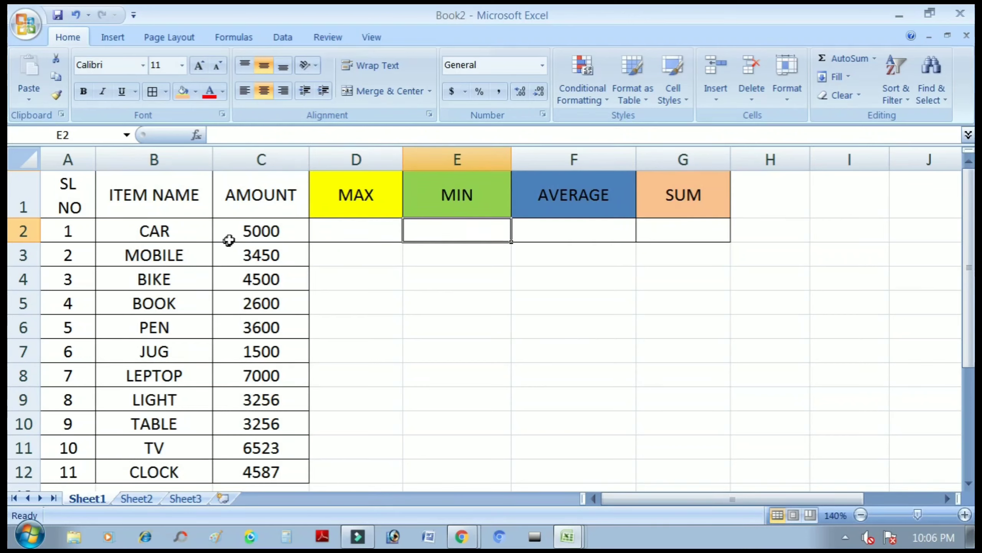
{"action": "left_click_drag", "start_coordinate": [228, 240], "coordinate": [247, 347]}
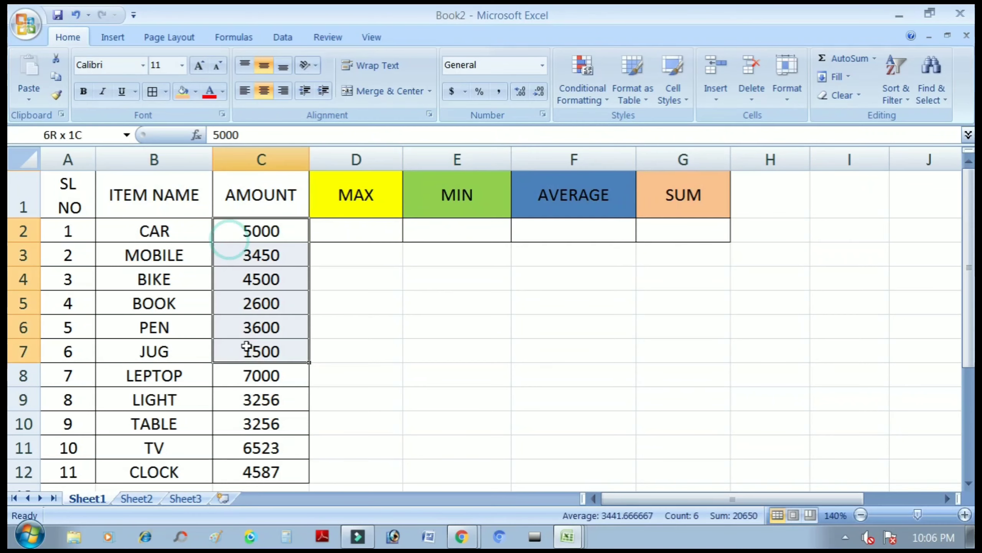
{"action": "left_click", "coordinate": [580, 205]}
{"action": "left_click_drag", "start_coordinate": [240, 231], "coordinate": [258, 374]}
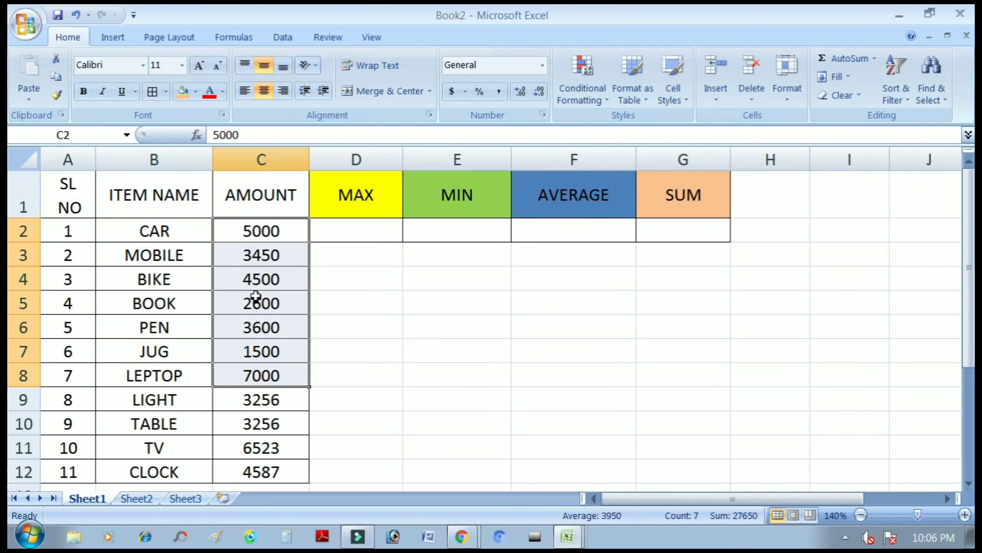
{"action": "scroll", "coordinate": [250, 318], "scroll_direction": "down", "scroll_amount": 5}
{"action": "scroll", "coordinate": [250, 318], "scroll_direction": "up", "scroll_amount": 5}
{"action": "left_click_drag", "start_coordinate": [272, 222], "coordinate": [274, 411]}
{"action": "scroll", "coordinate": [256, 418], "scroll_direction": "up", "scroll_amount": 1}
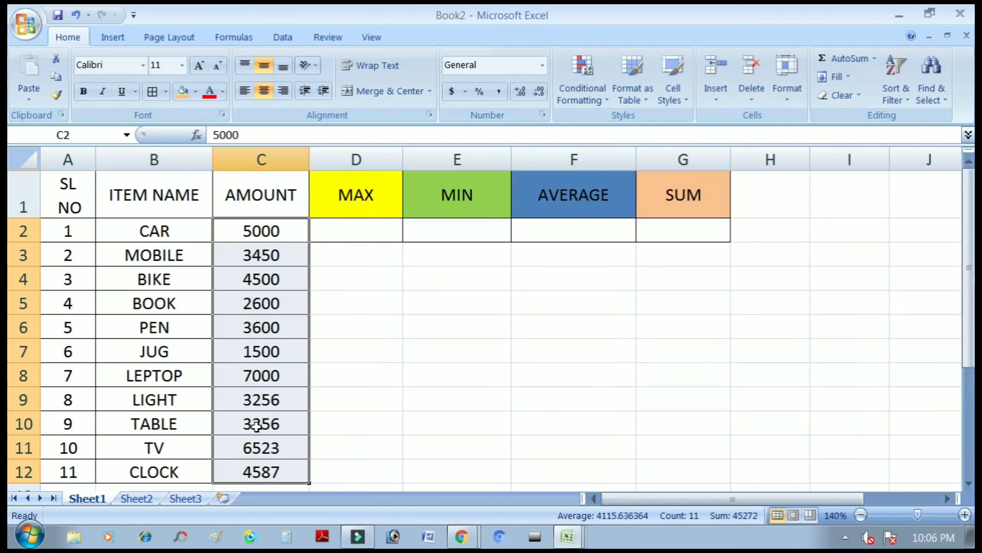
{"action": "scroll", "coordinate": [256, 426], "scroll_direction": "down", "scroll_amount": 4}
{"action": "scroll", "coordinate": [256, 426], "scroll_direction": "up", "scroll_amount": 4}
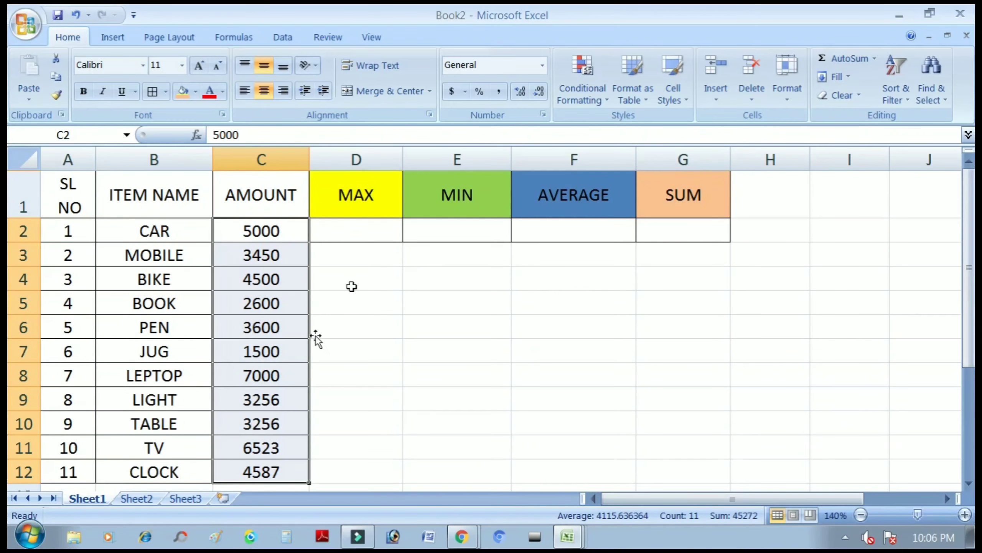
{"action": "left_click", "coordinate": [362, 230]}
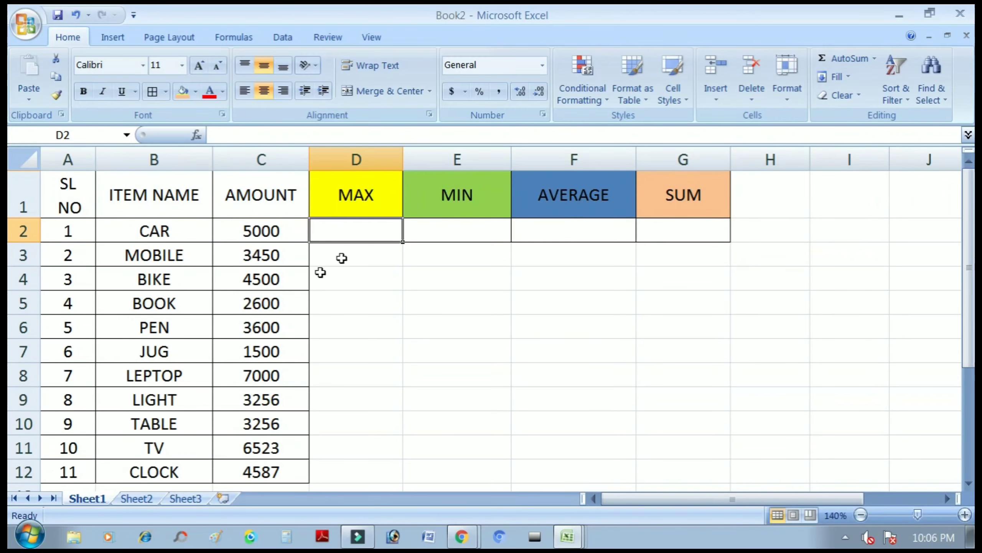
{"action": "left_click", "coordinate": [376, 225]}
{"action": "left_click", "coordinate": [354, 233]}
{"action": "left_click", "coordinate": [354, 193]}
{"action": "left_click", "coordinate": [370, 228]}
{"action": "left_click_drag", "start_coordinate": [248, 230], "coordinate": [263, 397]}
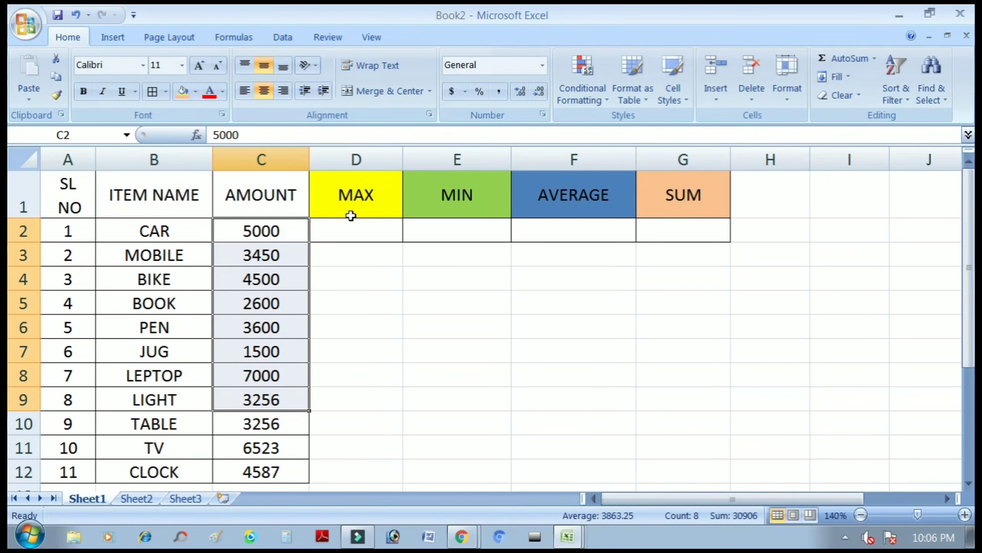
Enter =MAX(C2:C12) in D2 under the MAX heading and check its result against the AMOUNT column.
{"action": "left_click", "coordinate": [351, 232]}
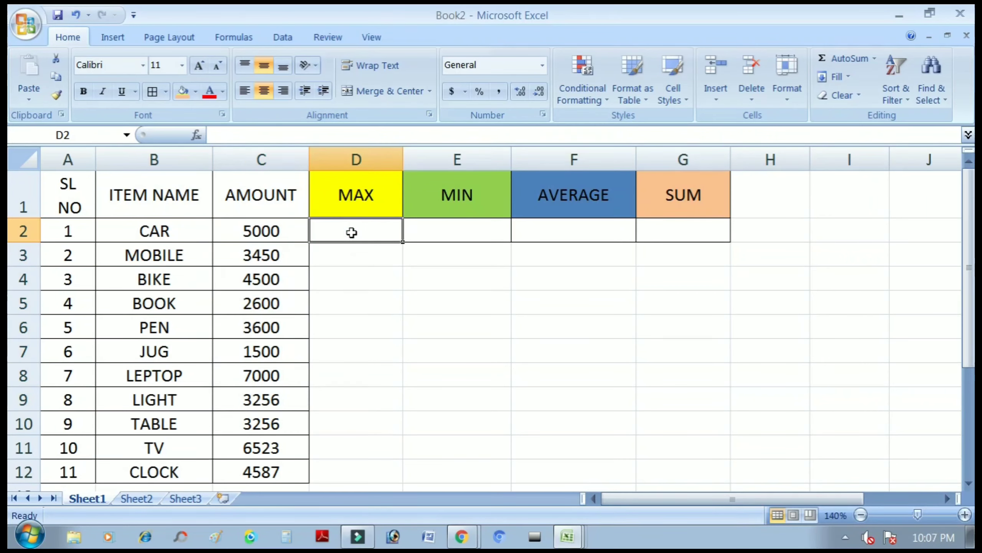
{"action": "type", "text": "="}
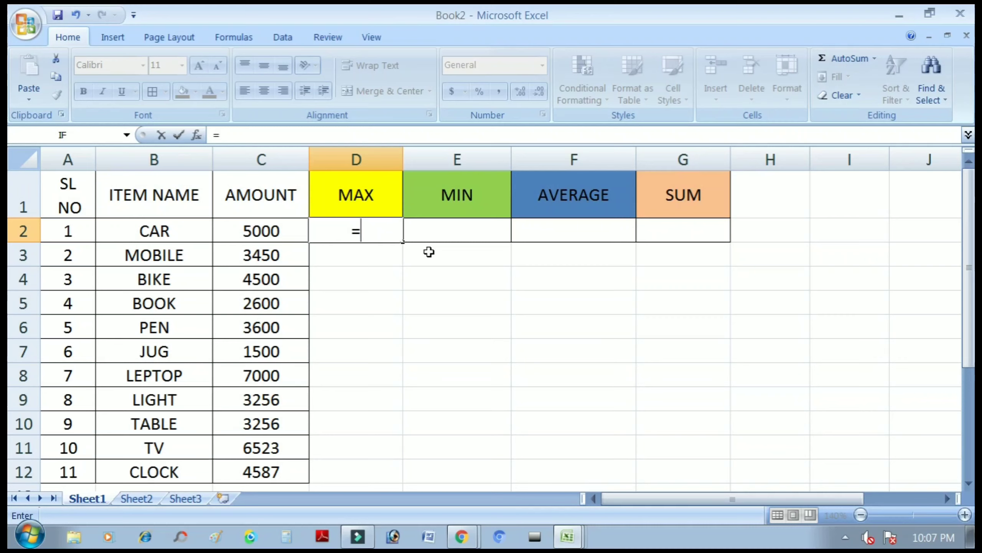
{"action": "type", "text": "MAX"}
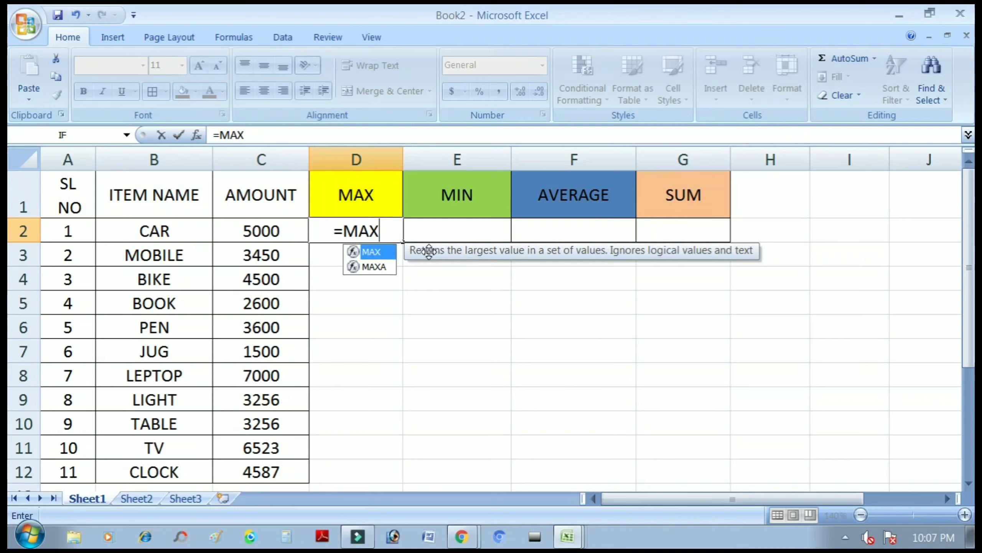
{"action": "type", "text": "("}
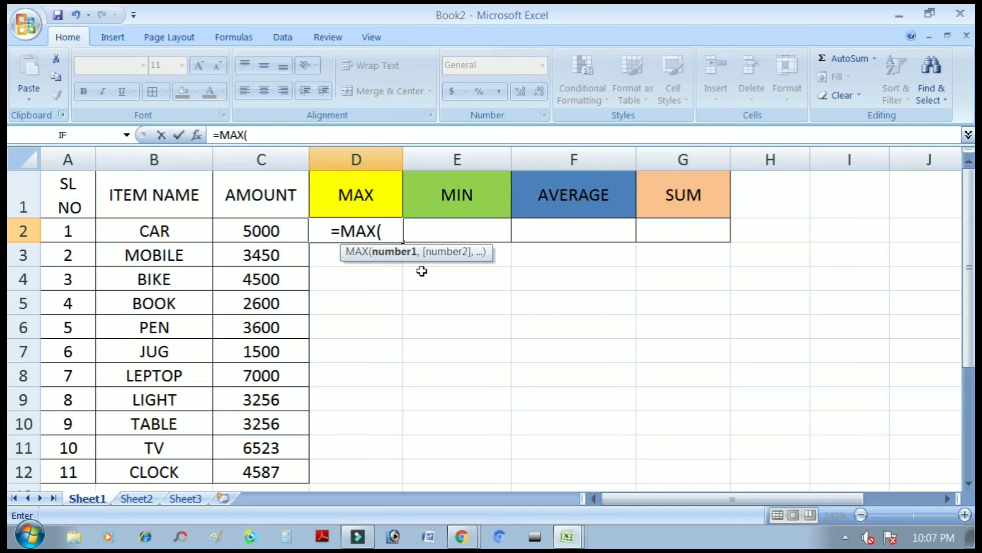
{"action": "left_click", "coordinate": [280, 232]}
{"action": "left_click_drag", "start_coordinate": [279, 242], "coordinate": [278, 472]}
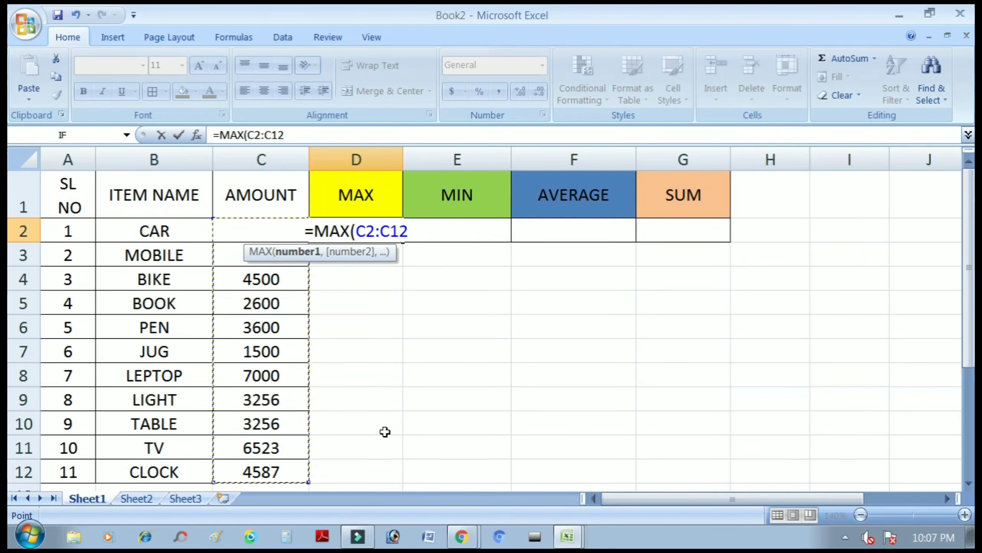
{"action": "type", "text": ")"}
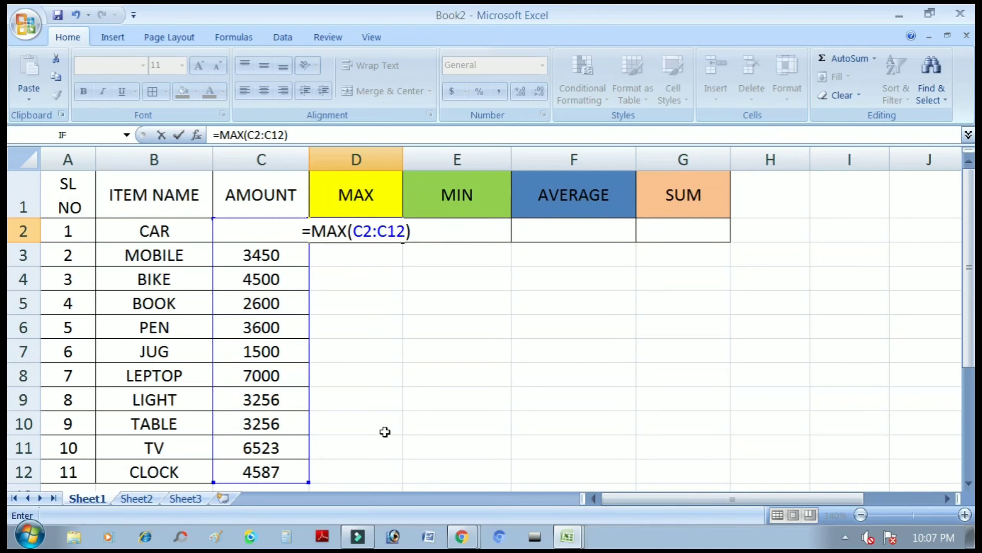
{"action": "key", "text": "Return"}
{"action": "left_click", "coordinate": [363, 230]}
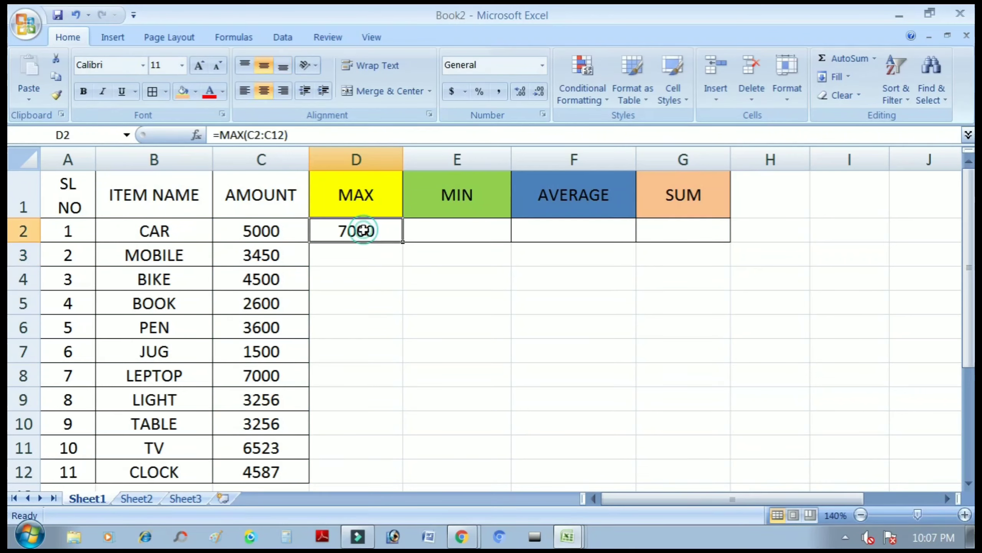
{"action": "left_click", "coordinate": [287, 376]}
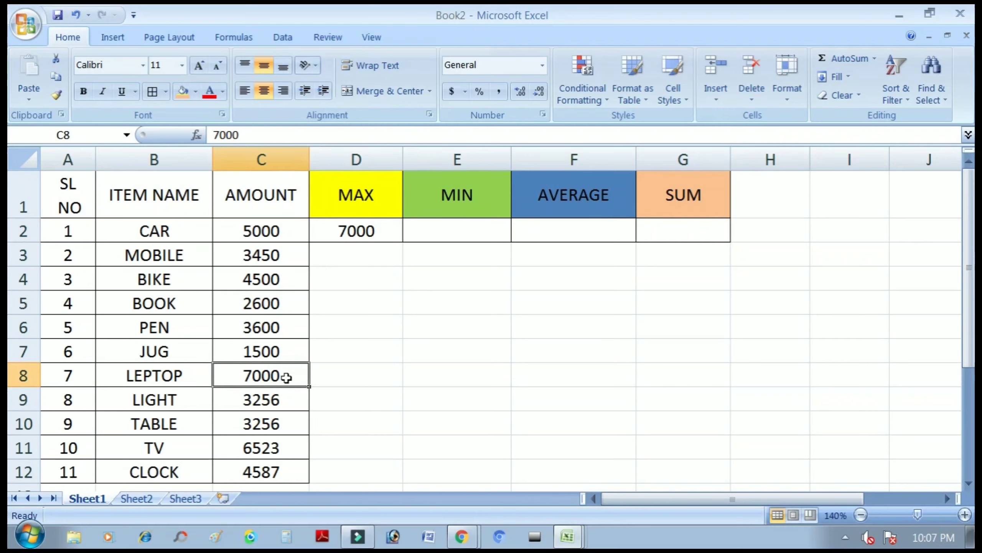
{"action": "left_click", "coordinate": [377, 227]}
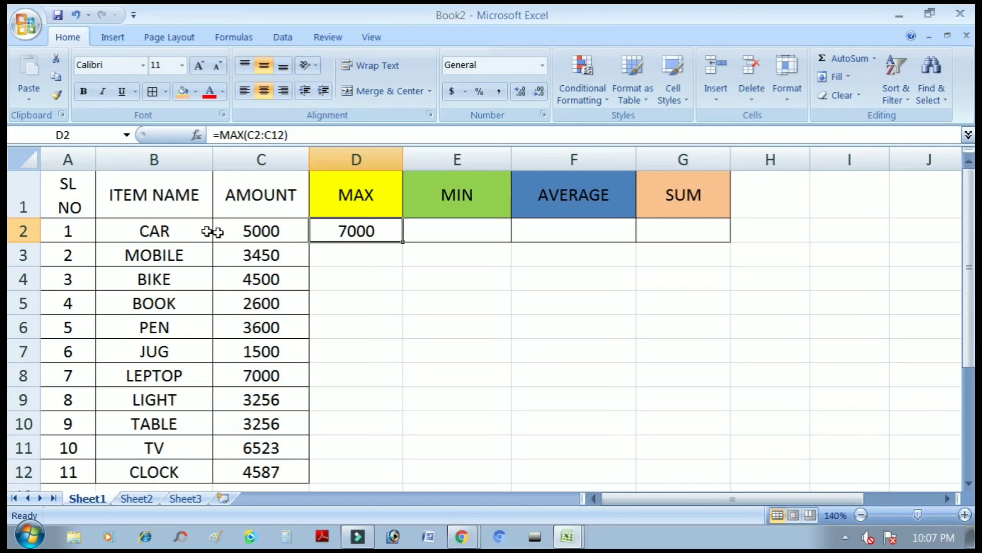
{"action": "left_click_drag", "start_coordinate": [263, 231], "coordinate": [268, 466]}
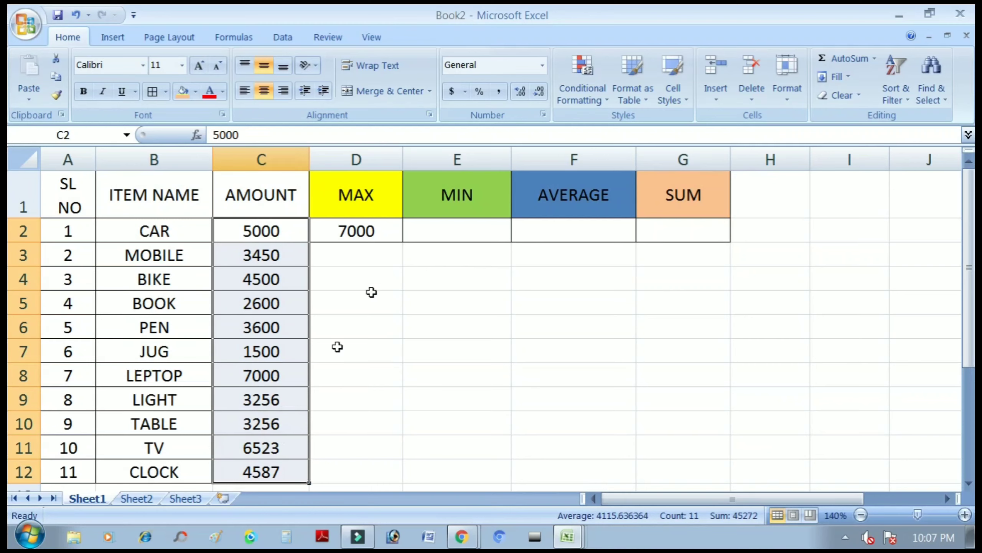
{"action": "left_click", "coordinate": [379, 232]}
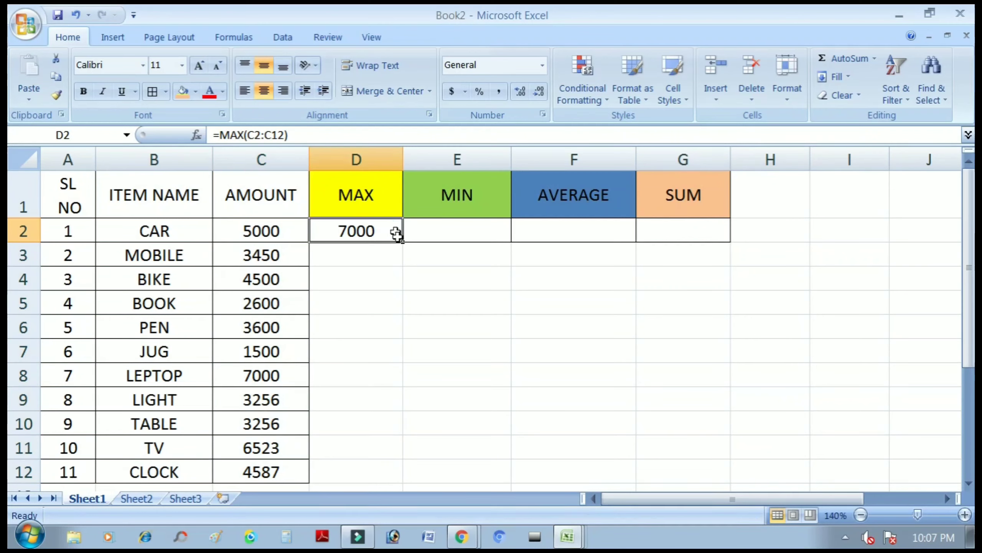
Enter =MIN(C2:C12) in E2 under the MIN heading to find the smallest amount.
{"action": "left_click", "coordinate": [443, 233]}
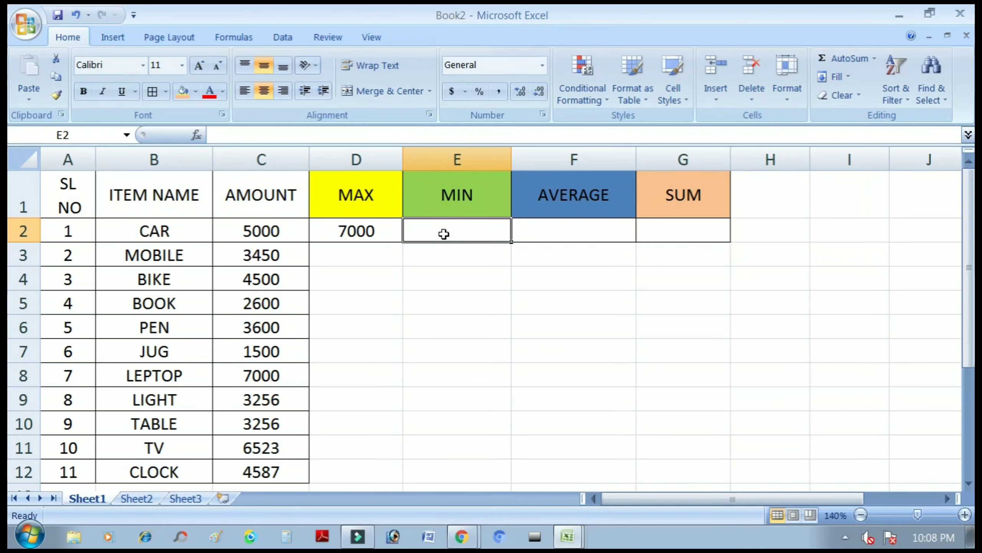
{"action": "type", "text": "="}
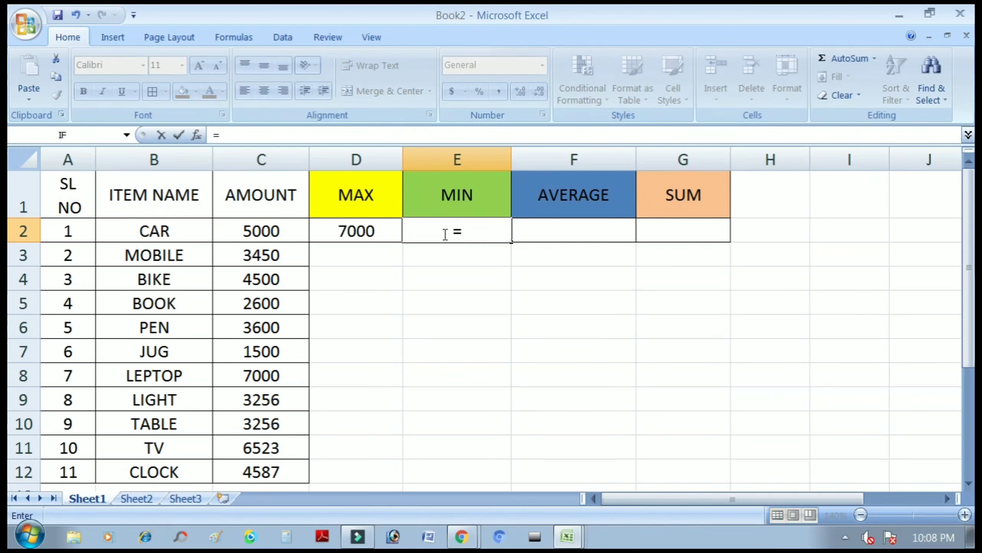
{"action": "type", "text": "MIN"}
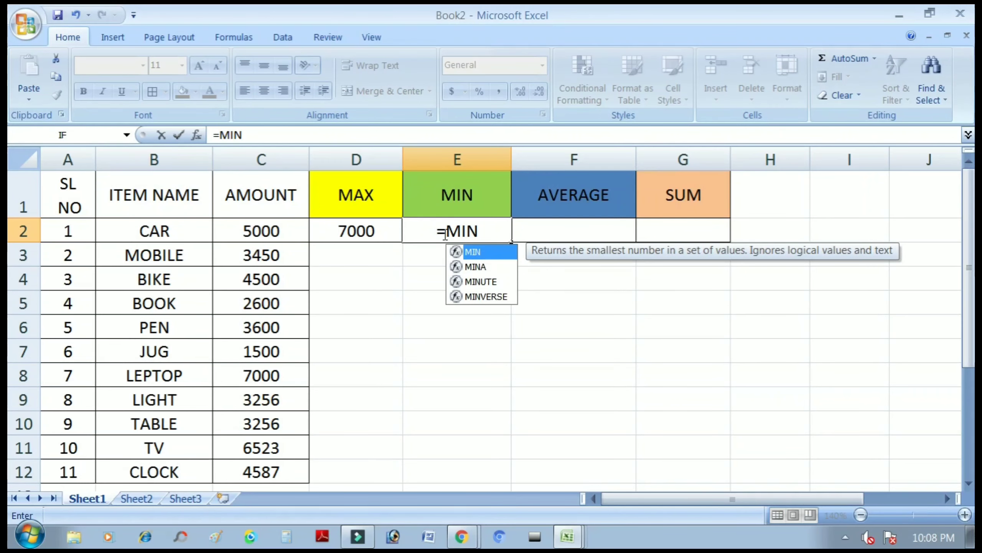
{"action": "type", "text": "("}
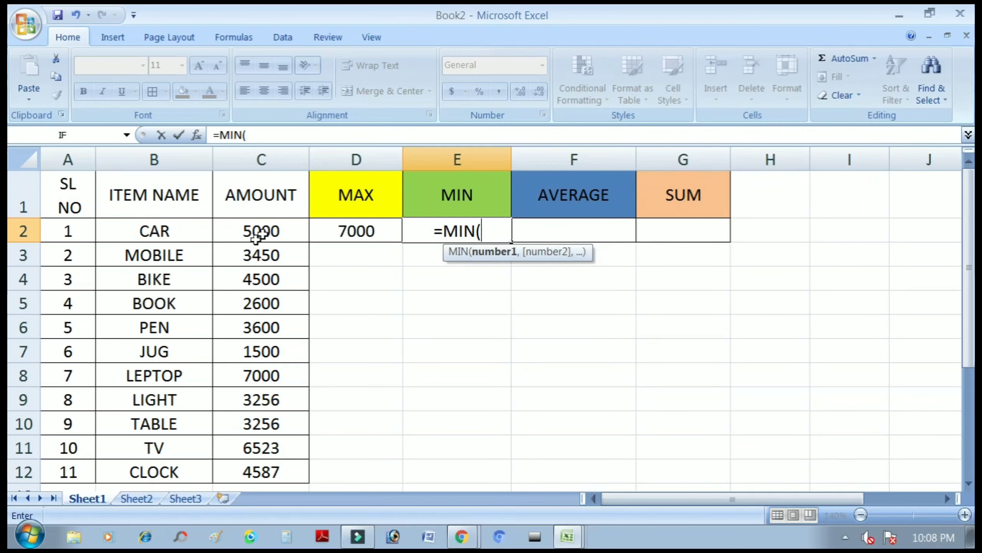
{"action": "left_click_drag", "start_coordinate": [267, 231], "coordinate": [285, 463]}
{"action": "type", "text": ")"}
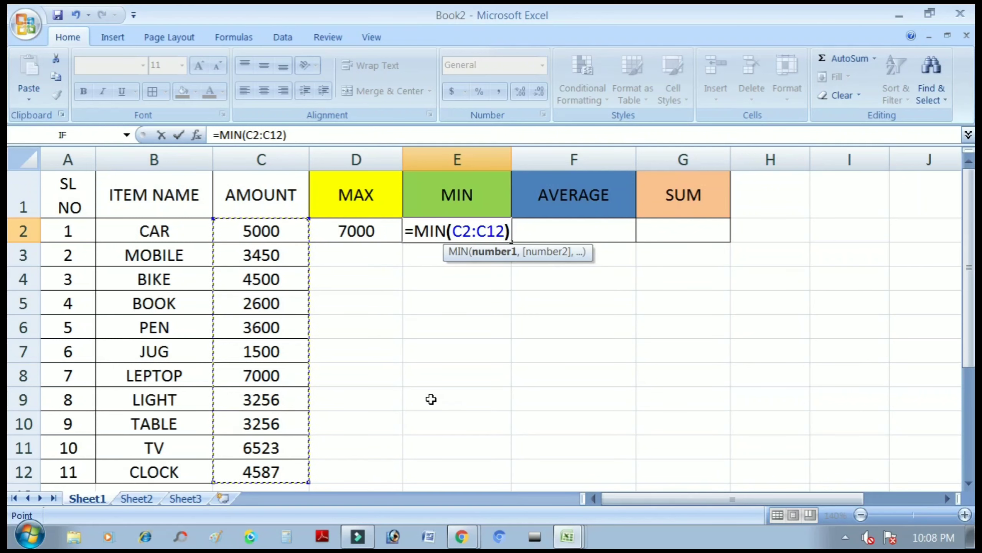
{"action": "key", "text": "Return"}
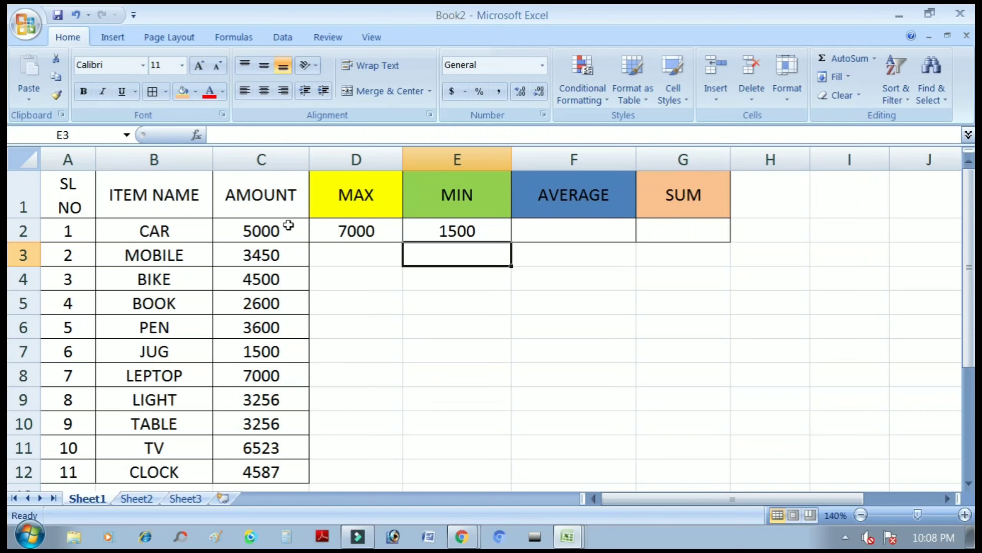
Enter =AVERAGE(C2:C12) in F2 under the AVERAGE heading to average the amounts.
{"action": "left_click", "coordinate": [579, 232]}
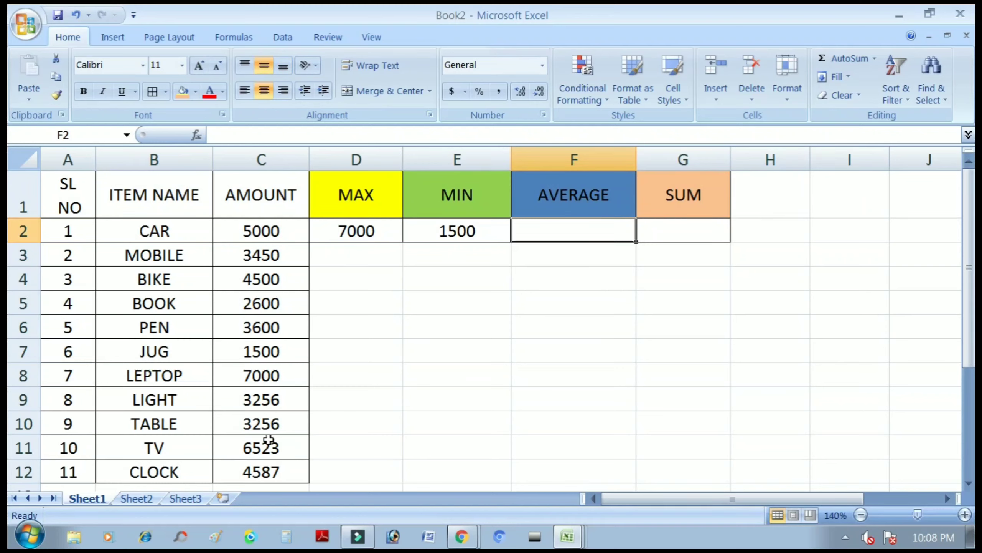
{"action": "left_click", "coordinate": [531, 229]}
{"action": "type", "text": "="}
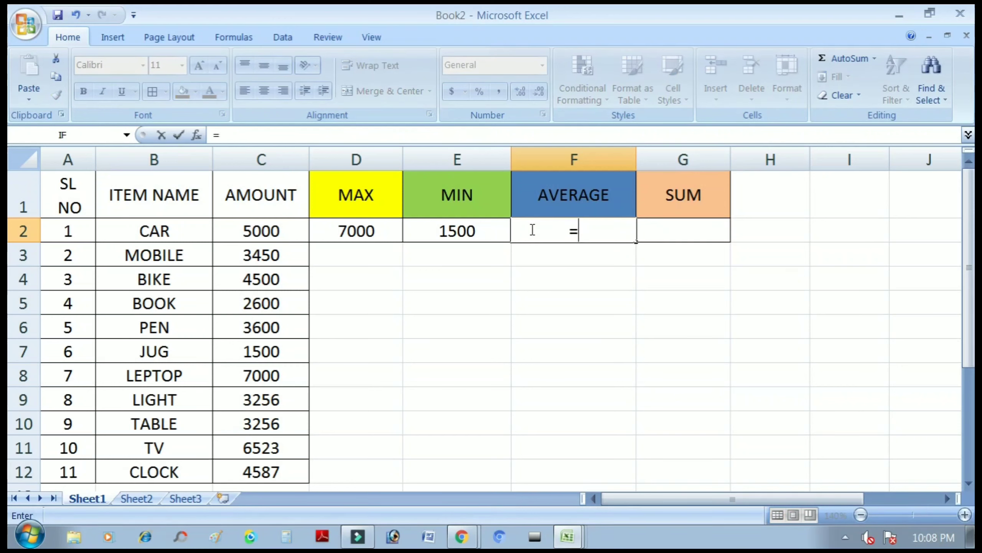
{"action": "type", "text": "A"}
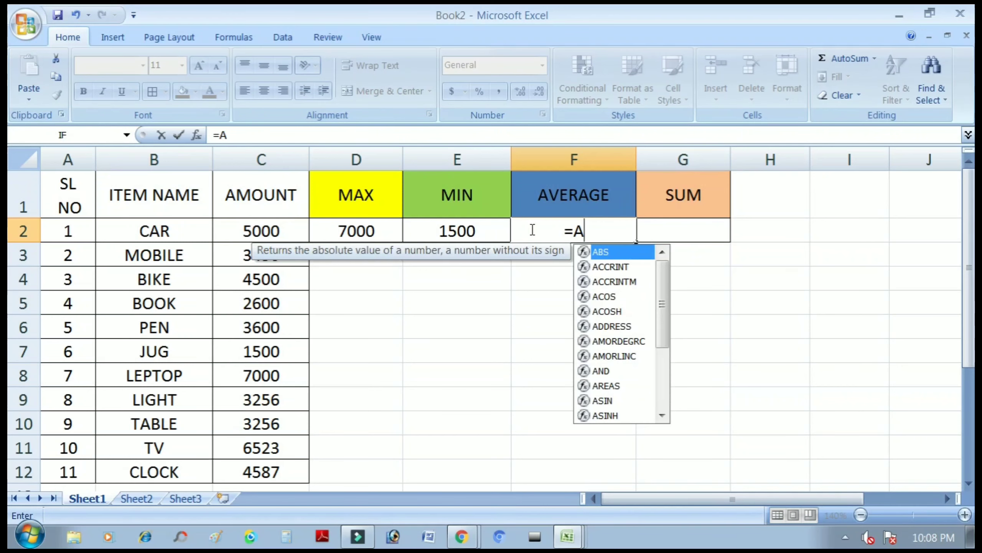
{"action": "type", "text": "VE"}
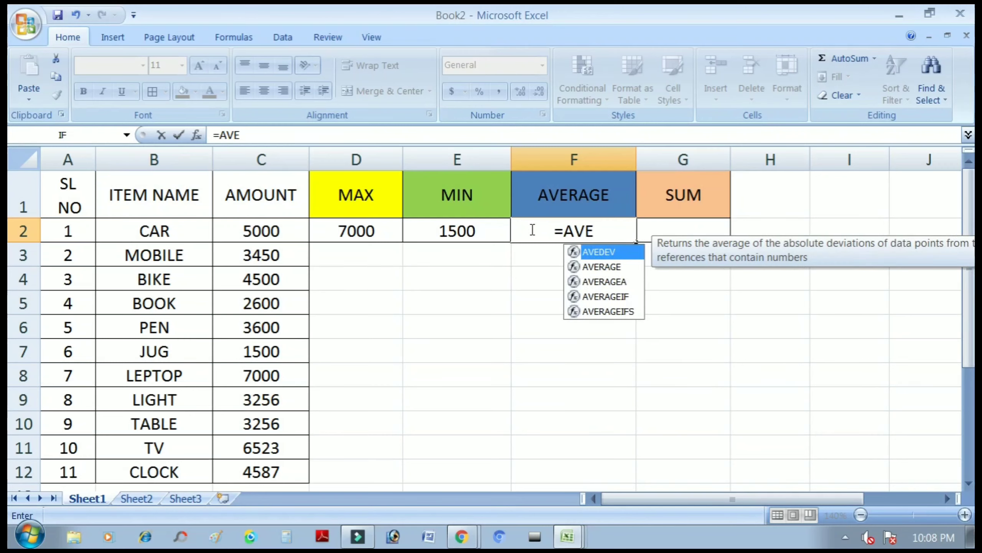
{"action": "type", "text": "RAGE"}
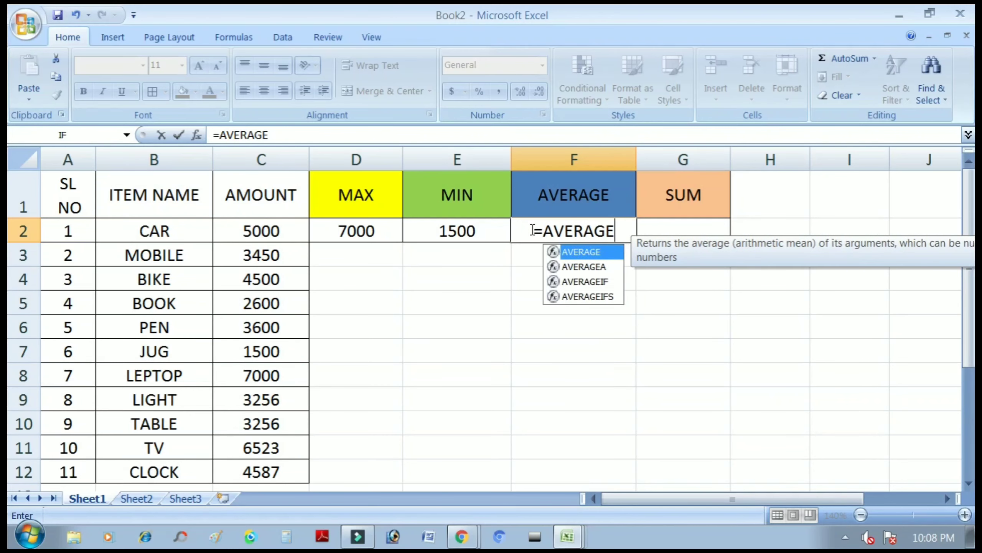
{"action": "type", "text": "("}
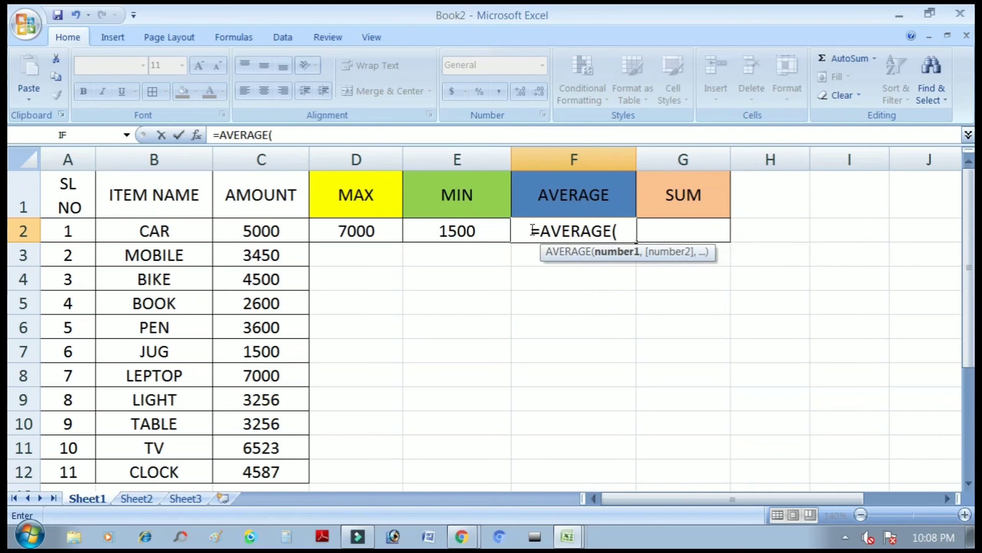
{"action": "left_click_drag", "start_coordinate": [262, 232], "coordinate": [264, 468]}
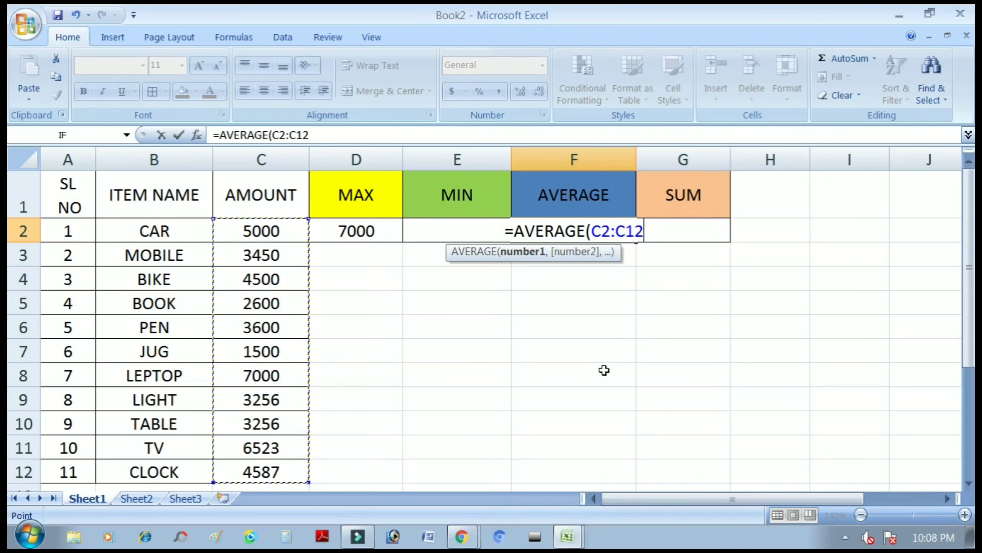
{"action": "type", "text": ")"}
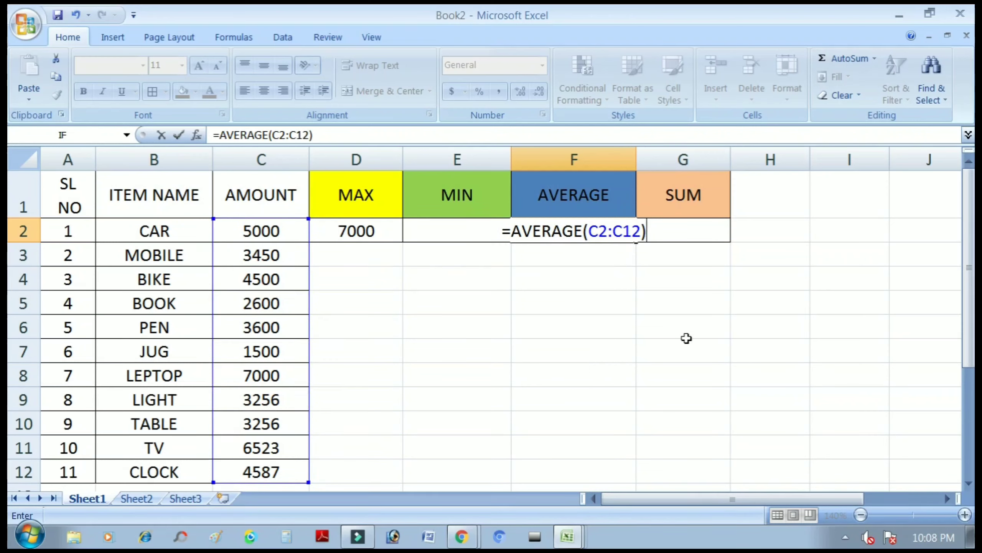
{"action": "key", "text": "Return"}
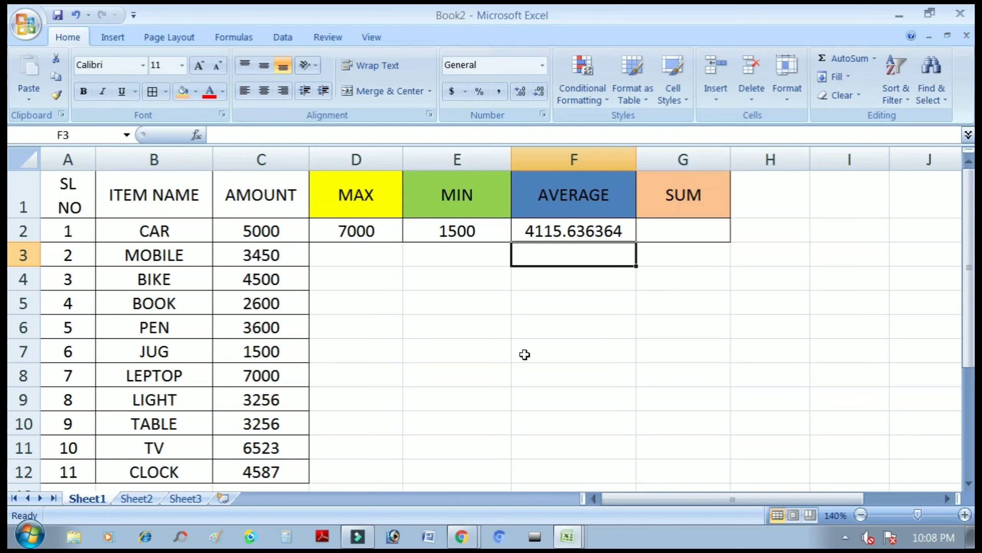
Enter =SUM(C2:C12) in G2 under the SUM heading and check its result against the AMOUNT column.
{"action": "left_click", "coordinate": [684, 231]}
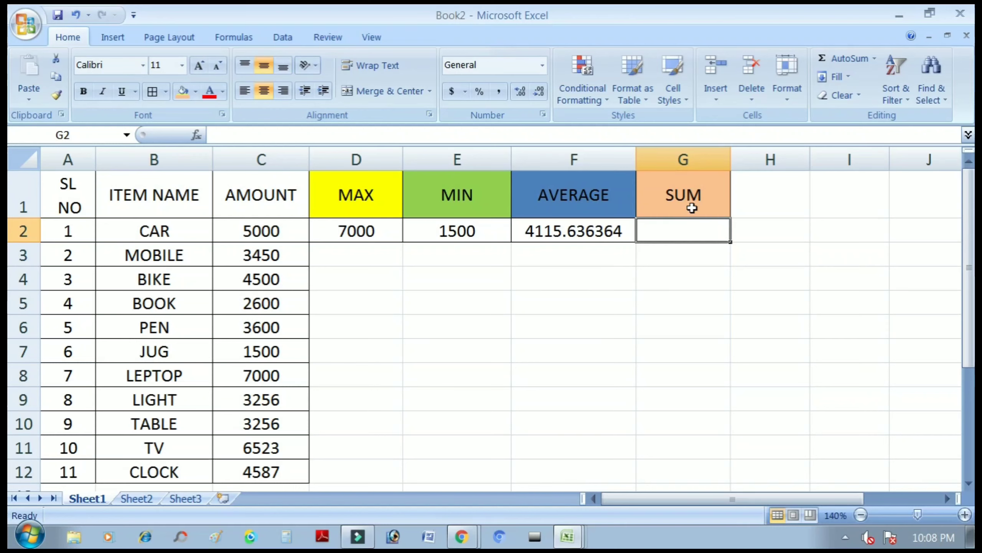
{"action": "type", "text": "="}
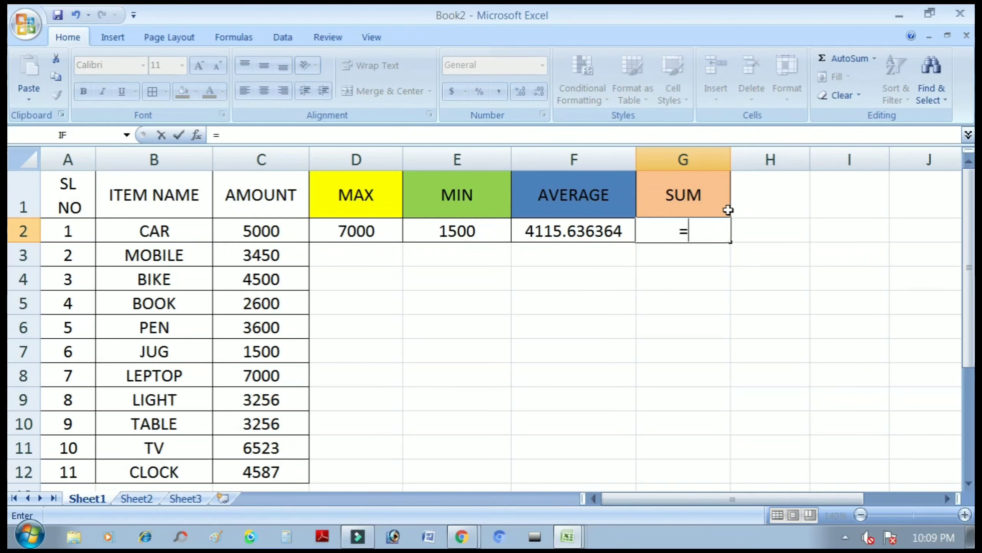
{"action": "type", "text": "SUM"}
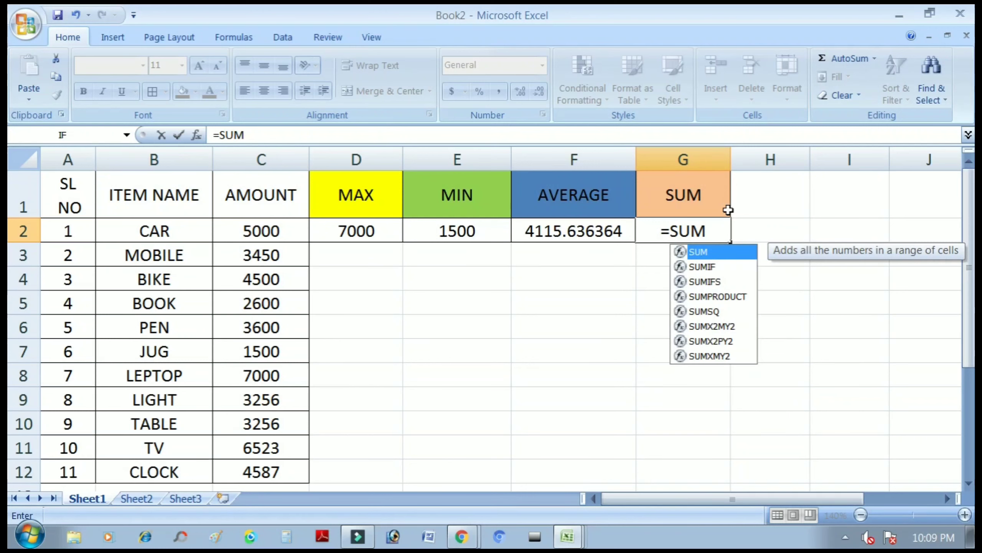
{"action": "type", "text": "("}
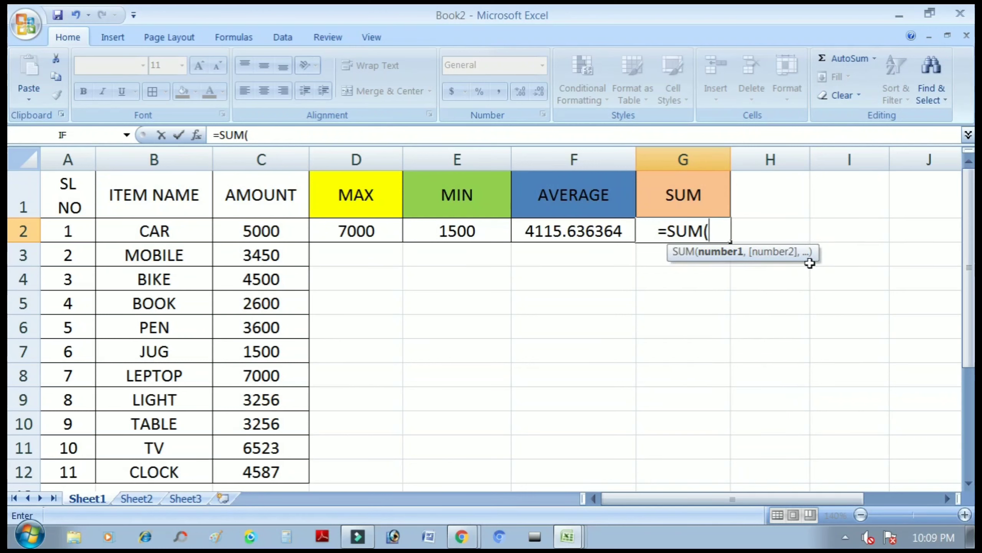
{"action": "left_click_drag", "start_coordinate": [292, 233], "coordinate": [287, 462]}
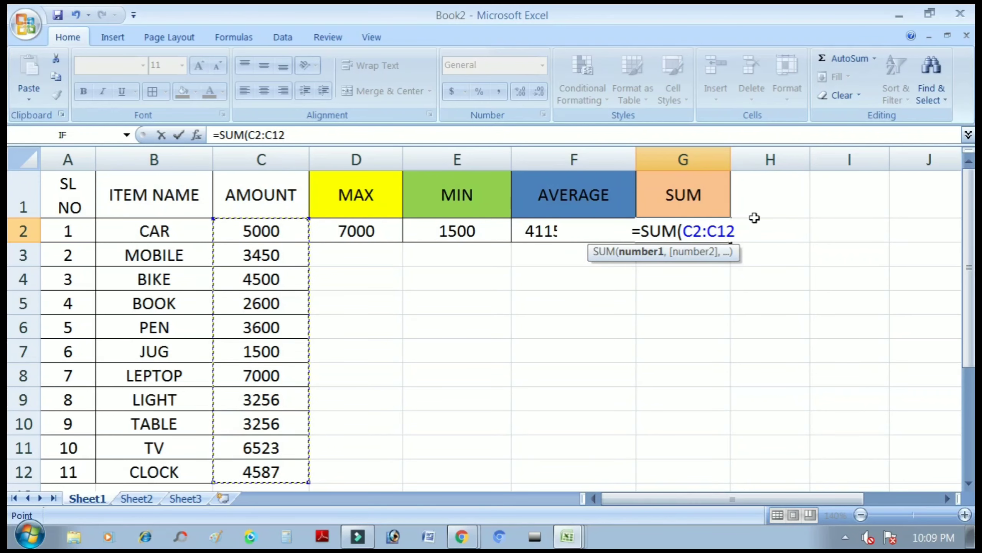
{"action": "type", "text": ")"}
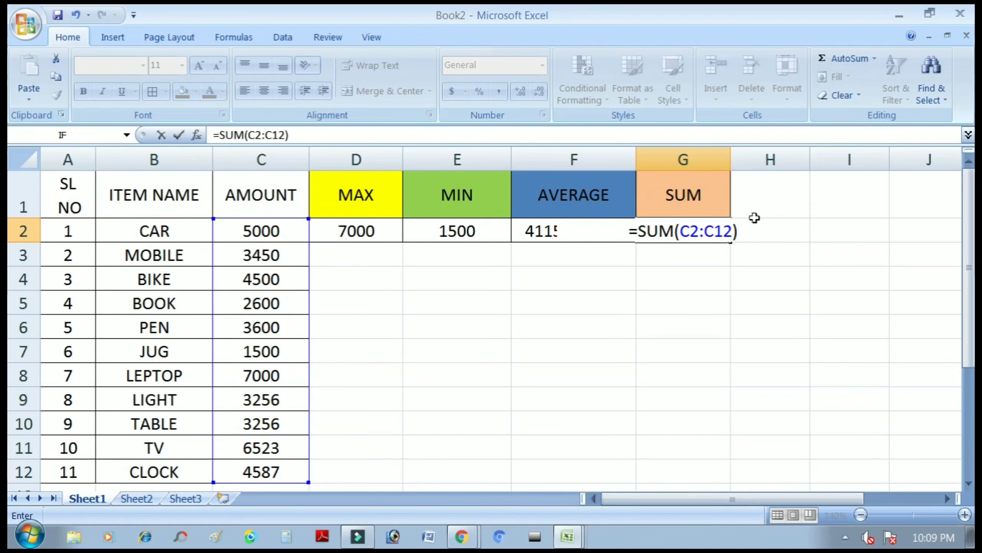
{"action": "key", "text": "Return"}
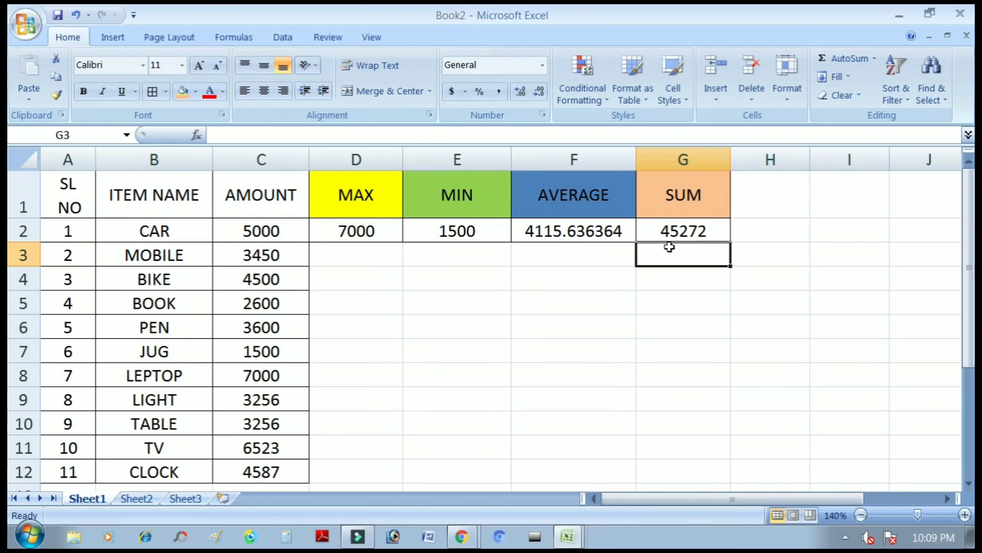
{"action": "left_click", "coordinate": [679, 232]}
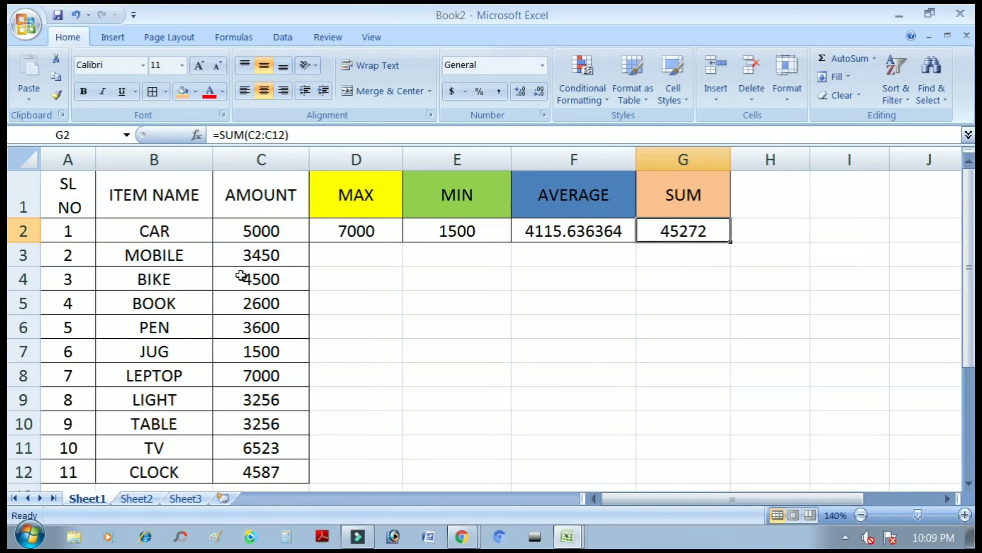
{"action": "left_click", "coordinate": [698, 239]}
{"action": "scroll", "coordinate": [410, 393], "scroll_direction": "down", "scroll_amount": 1}
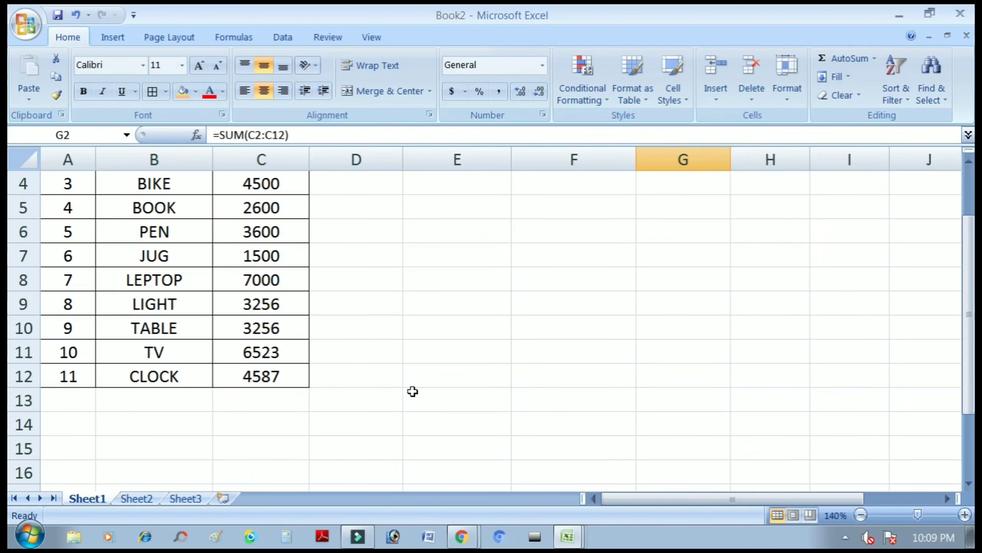